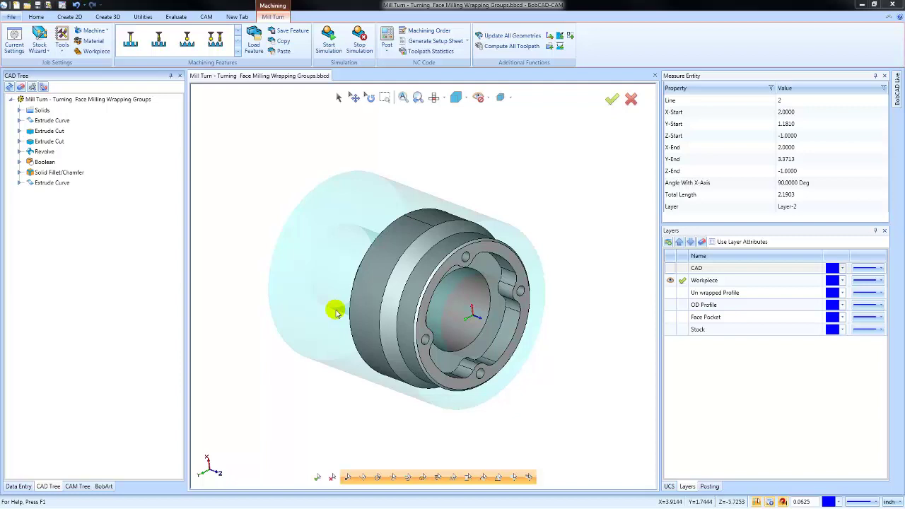
# Show the Mill Turn Job branch in the CAM Tree and set OD Profile as the current layer
pyautogui.click(76, 487)
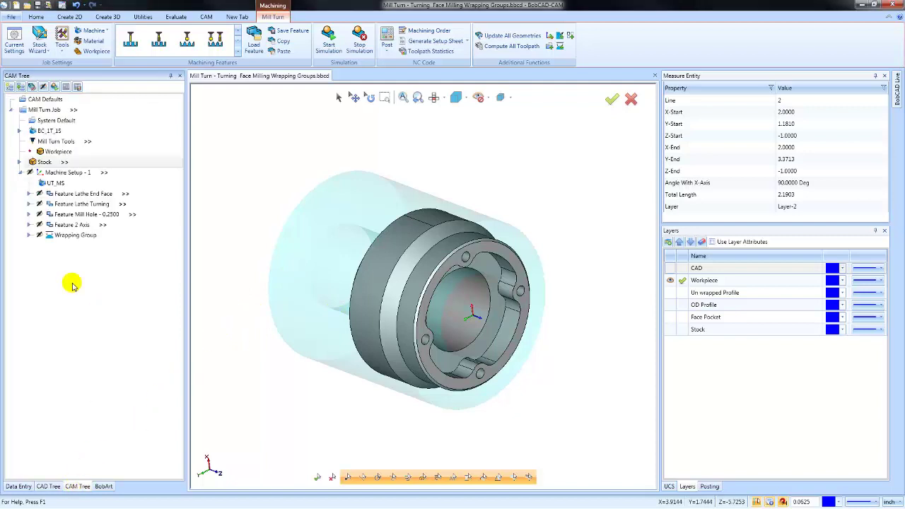
pyautogui.click(10, 110)
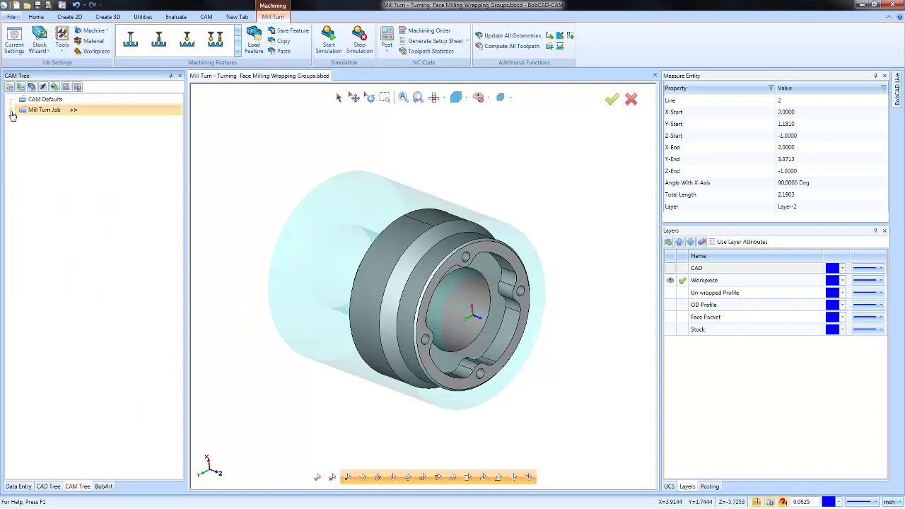
pyautogui.click(11, 111)
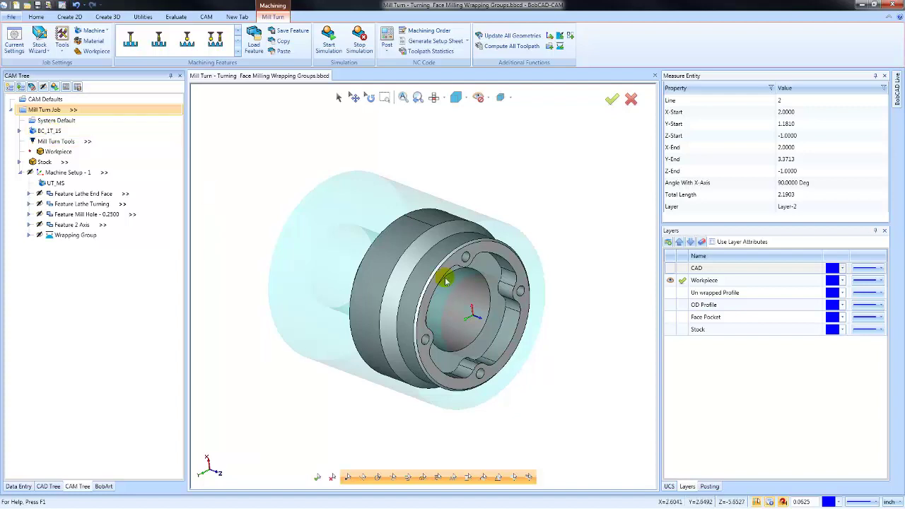
pyautogui.click(679, 308)
pyautogui.click(683, 305)
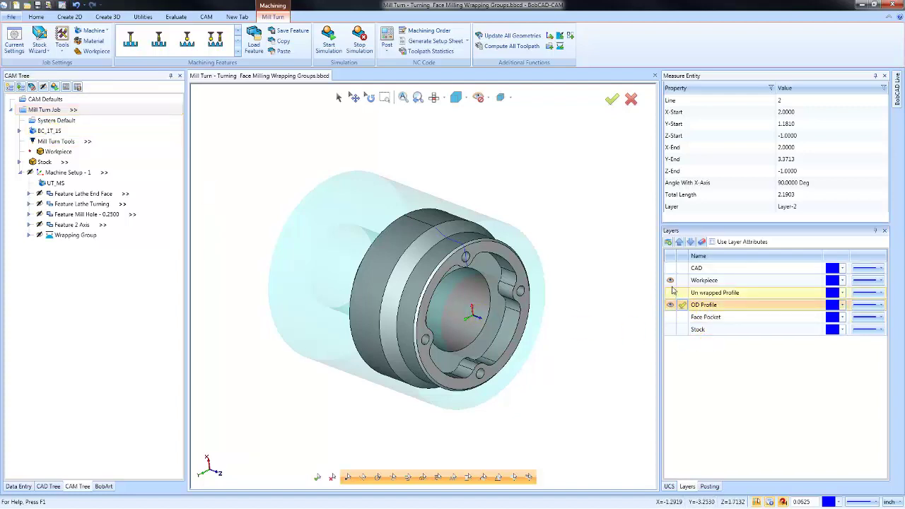
# Hide the Workpiece layer and step through a backplot of the Lathe End Face Rough toolpath
pyautogui.click(670, 280)
pyautogui.moveTo(394, 309); pyautogui.dragTo(436, 291)
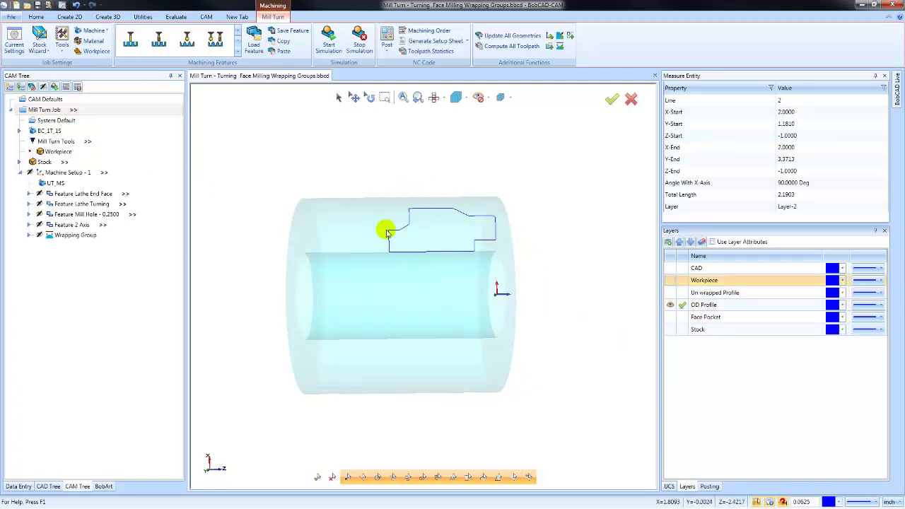
pyautogui.click(29, 194)
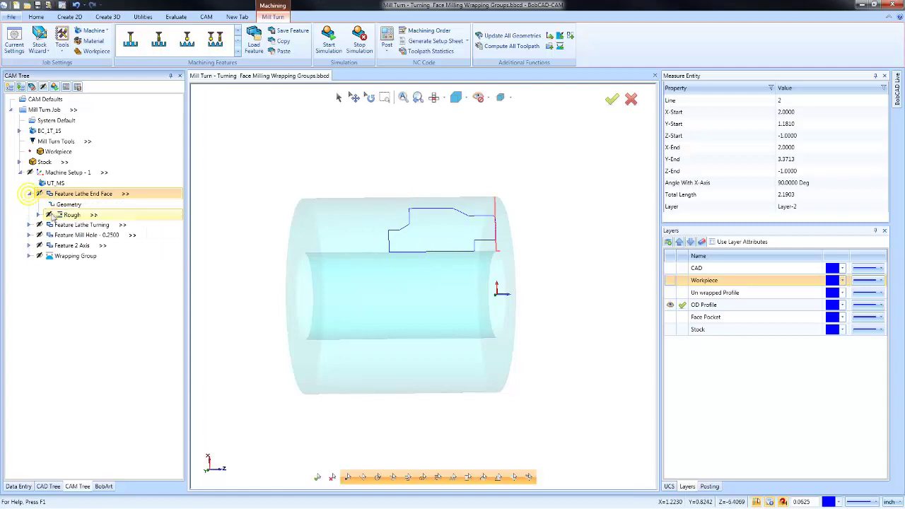
pyautogui.click(64, 214)
pyautogui.rightClick(64, 216)
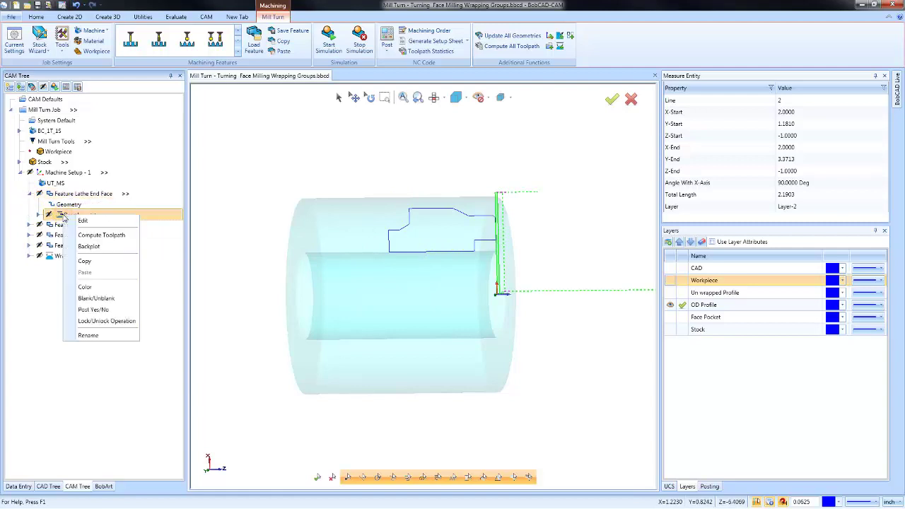
pyautogui.click(89, 246)
pyautogui.click(111, 114)
pyautogui.click(111, 113)
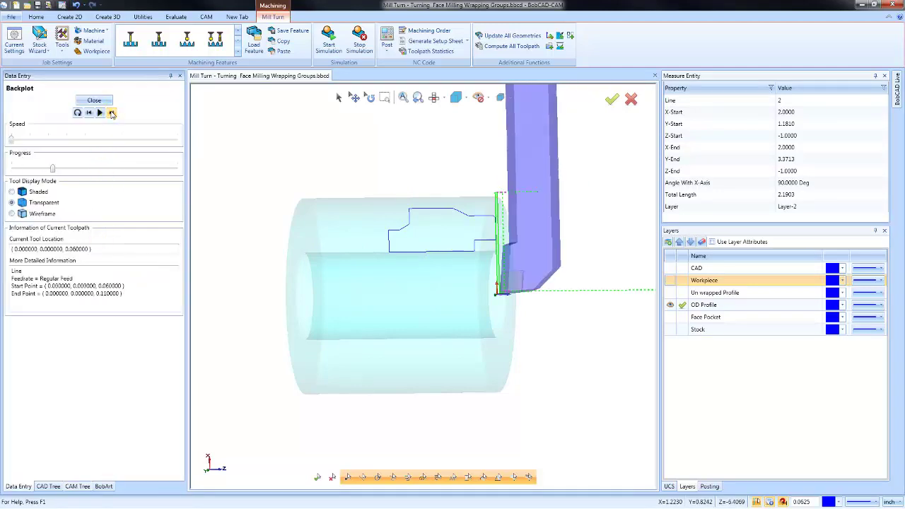
pyautogui.click(111, 114)
pyautogui.click(111, 113)
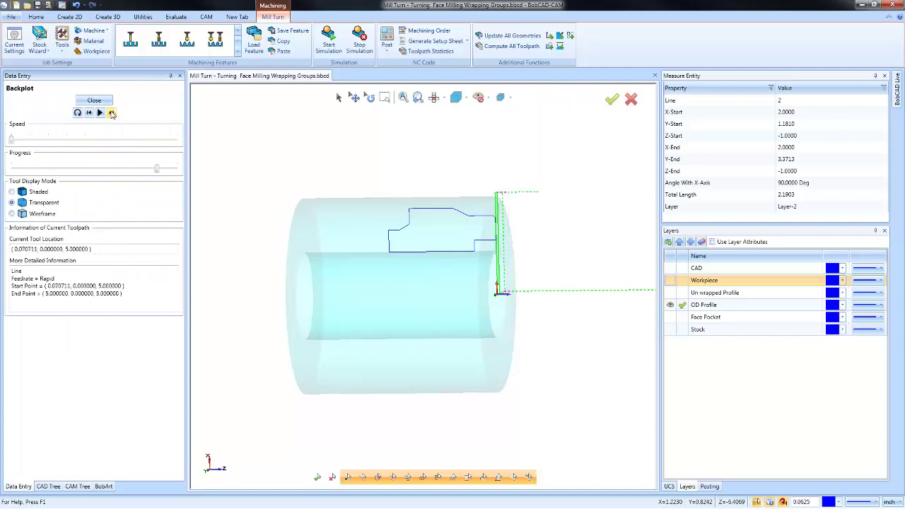
pyautogui.click(95, 100)
# Collapse Feature Lathe End Face and expand Feature Lathe Turning, selecting its Rough operation
pyautogui.click(29, 193)
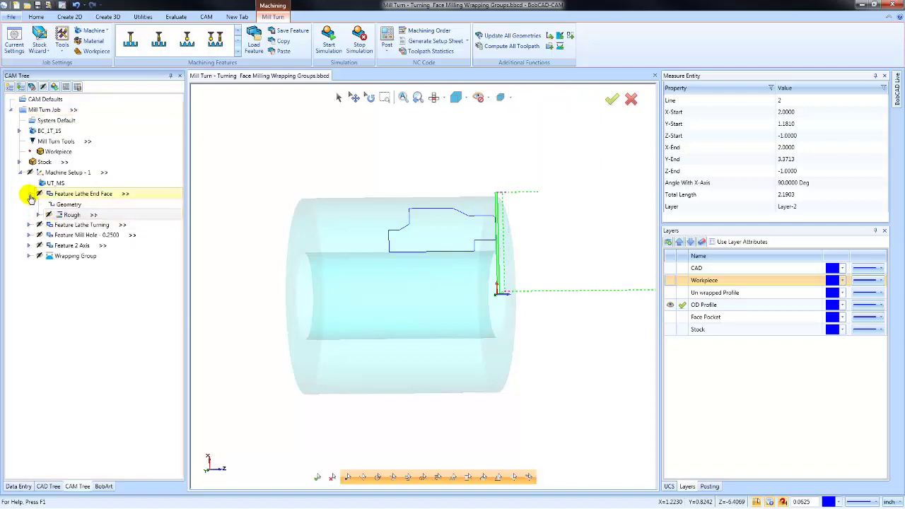
pyautogui.click(30, 204)
pyautogui.click(29, 204)
pyautogui.click(68, 236)
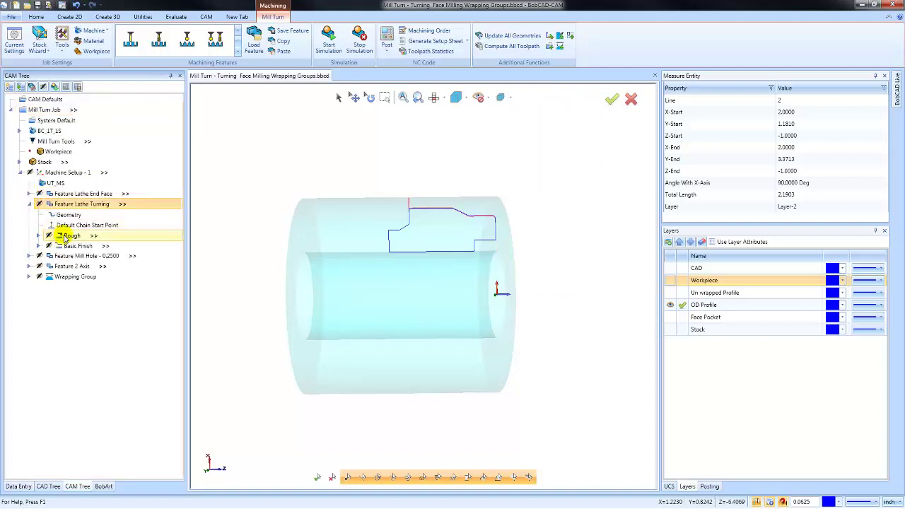
# Show the turning Rough toolpath and open Feature Lathe Turning for editing in the Lathe Wizard
pyautogui.rightClick(67, 240)
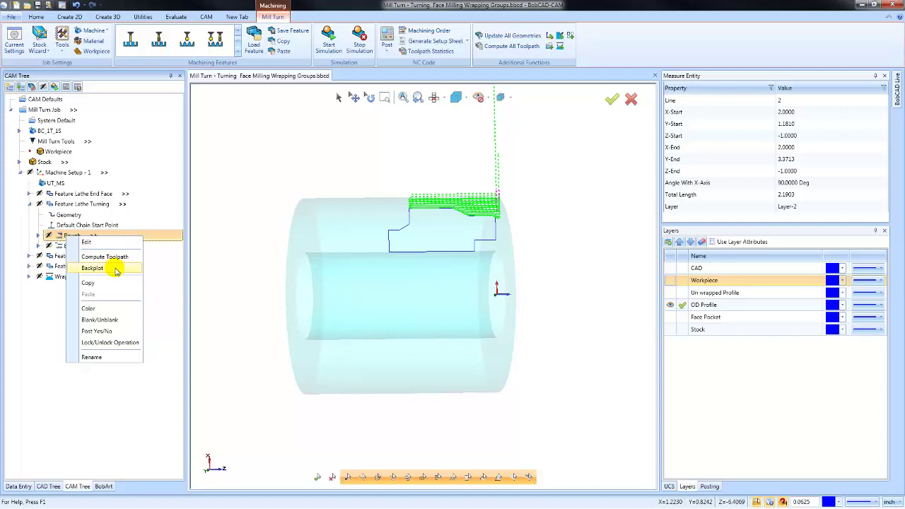
pyautogui.rightClick(86, 205)
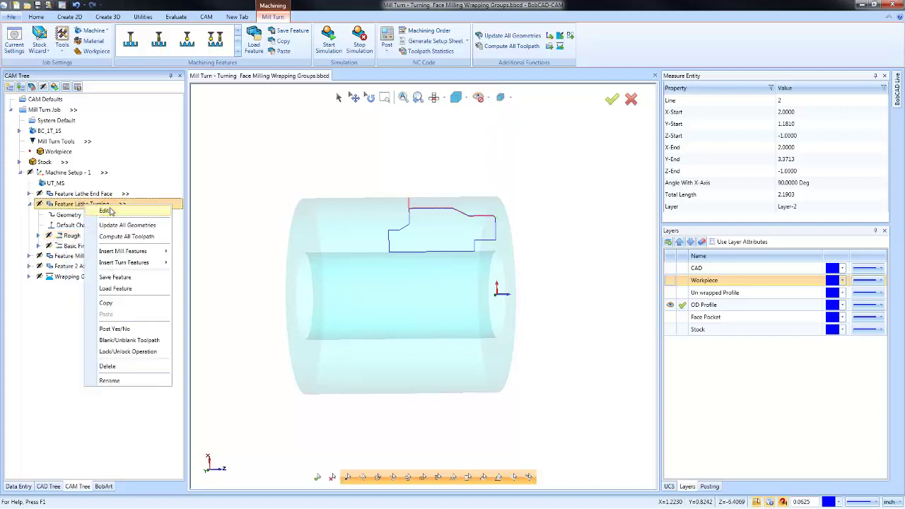
pyautogui.click(106, 211)
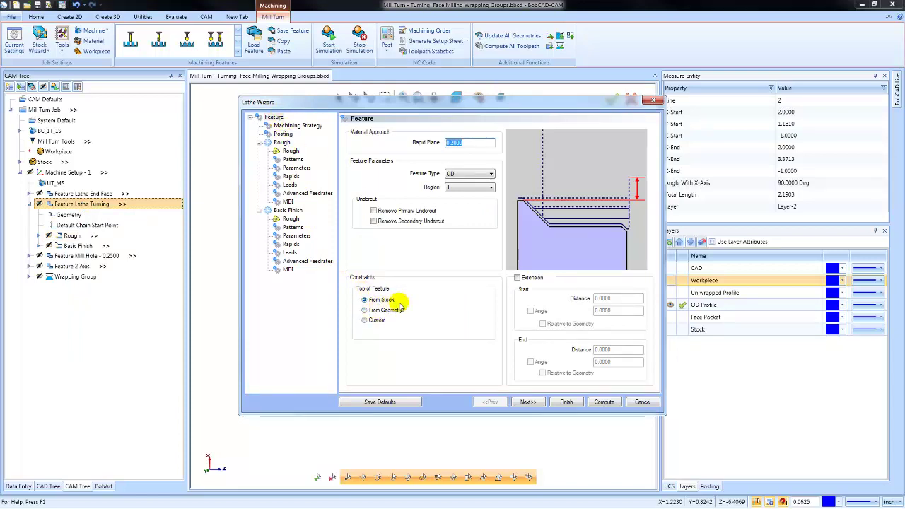
# Try From Geometry and Custom top of feature, keep From Stock, finish, and collapse Feature Lathe Turning
pyautogui.click(366, 310)
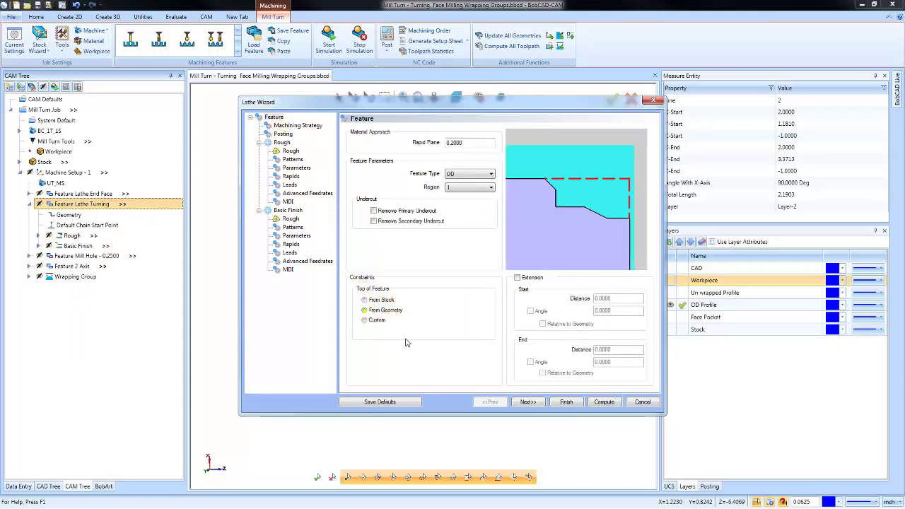
pyautogui.click(364, 319)
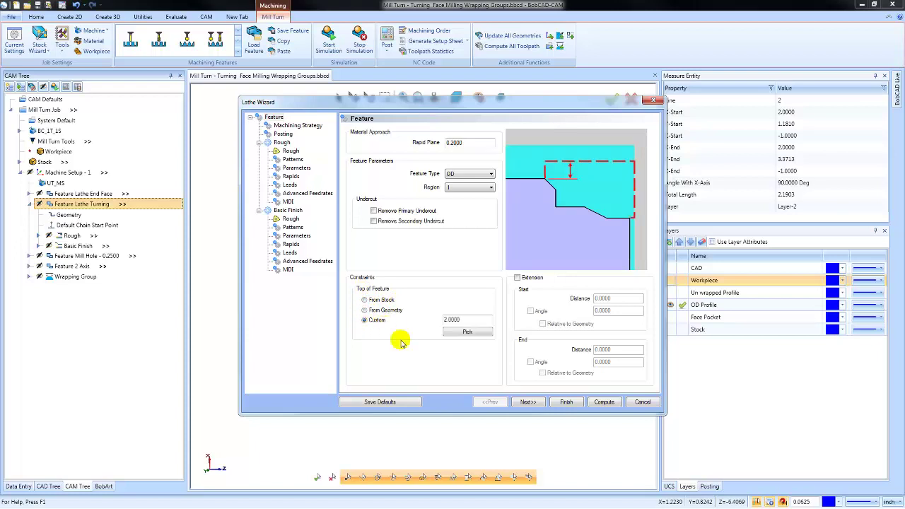
pyautogui.click(365, 299)
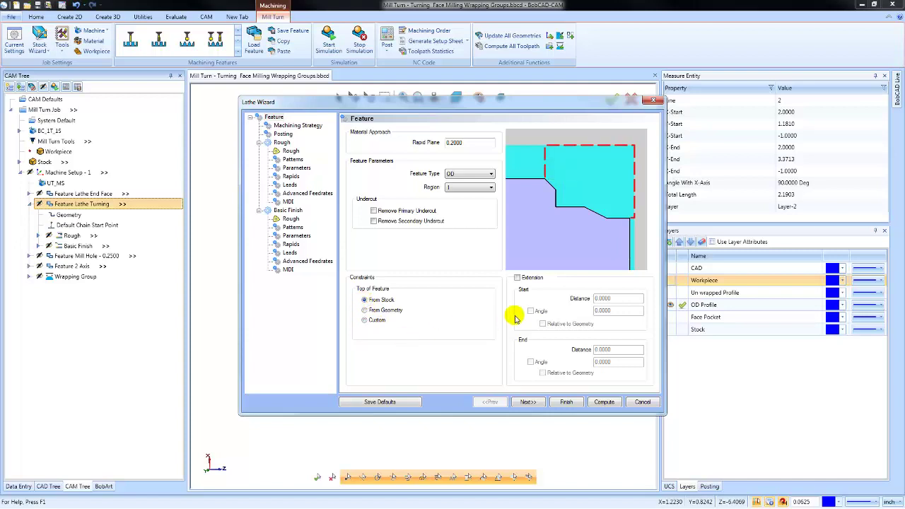
pyautogui.click(518, 278)
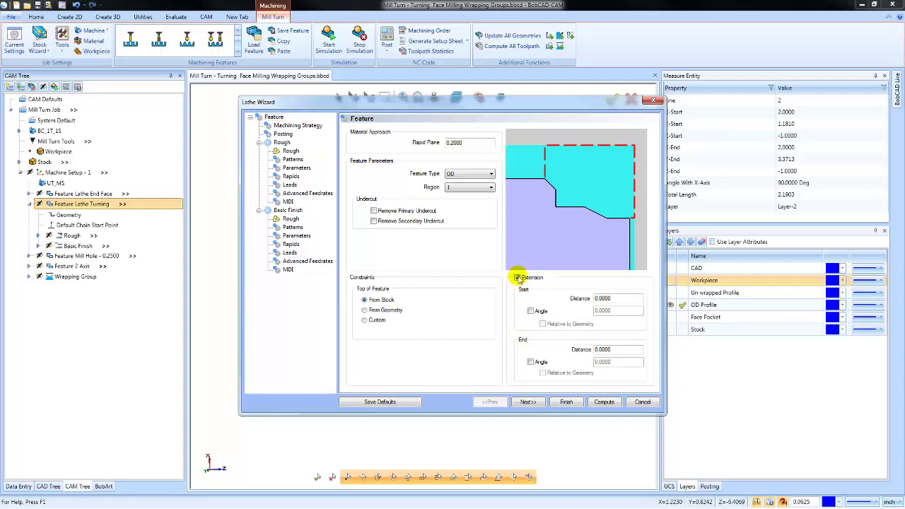
pyautogui.click(567, 402)
pyautogui.click(33, 204)
pyautogui.click(29, 203)
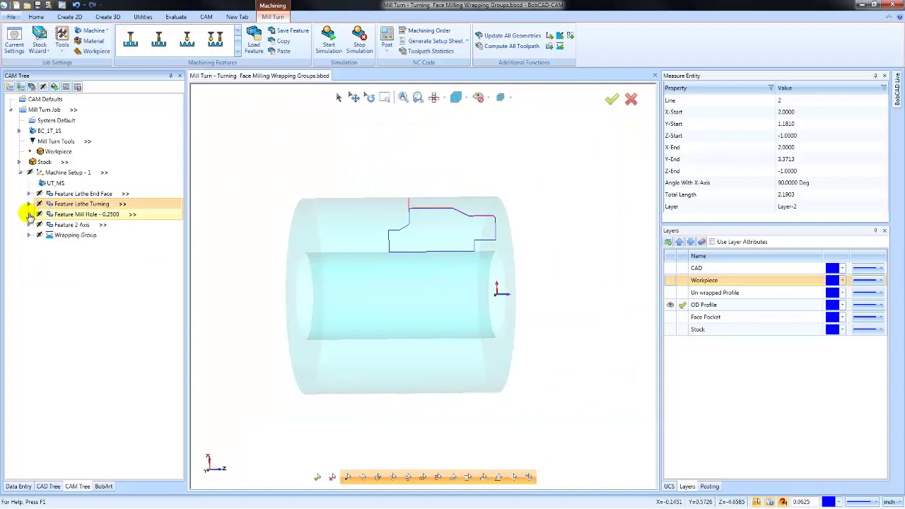
# Display the Drill toolpath for Feature Mill Hole - 0.2500 with the workpiece shown, viewing the end face
pyautogui.click(30, 214)
pyautogui.click(29, 214)
pyautogui.click(69, 235)
pyautogui.moveTo(495, 290); pyautogui.dragTo(448, 337, button='middle')
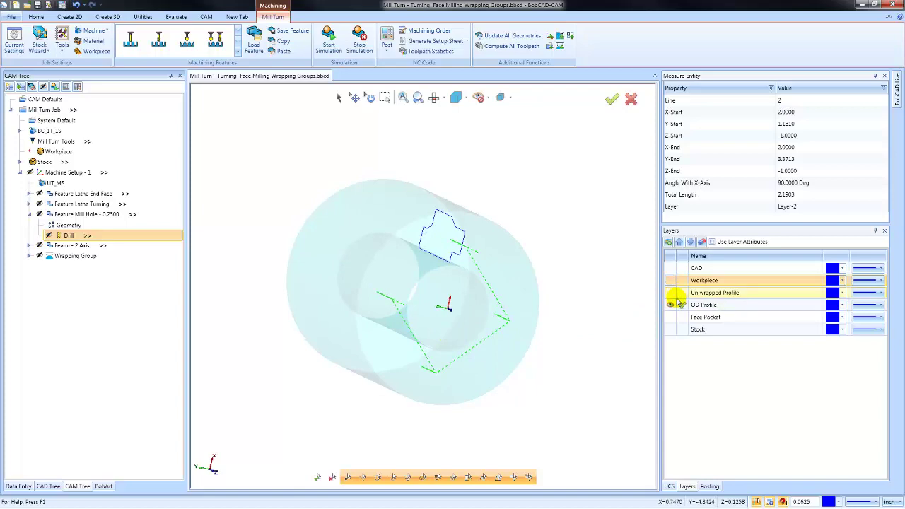
pyautogui.click(669, 280)
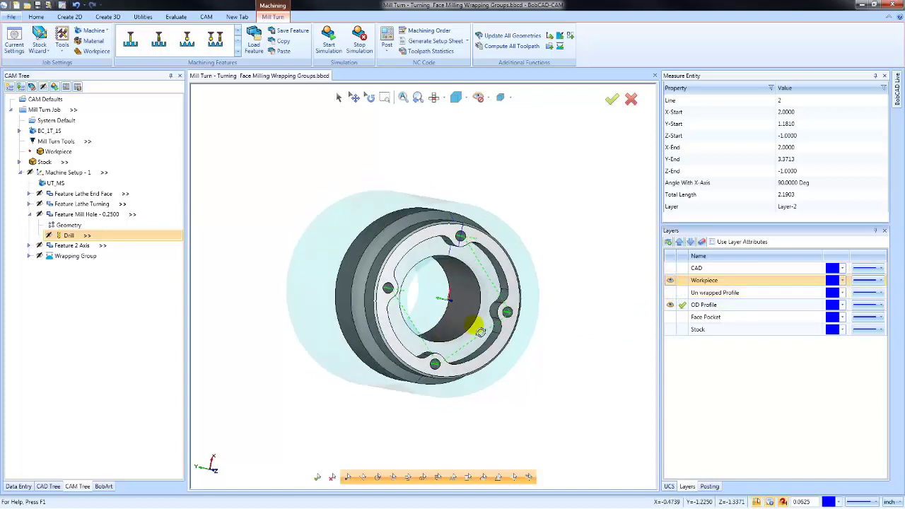
pyautogui.scroll(3, 410, 322)
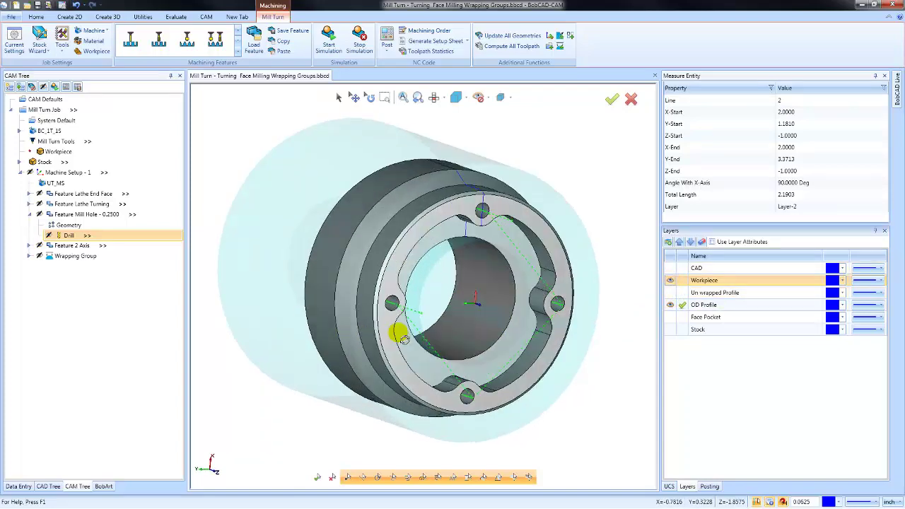
pyautogui.scroll(-3, 360, 317)
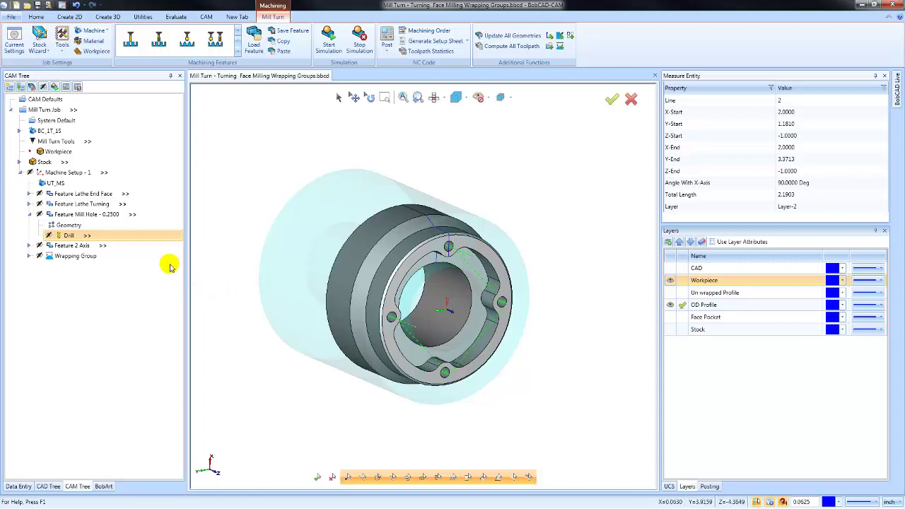
pyautogui.click(29, 215)
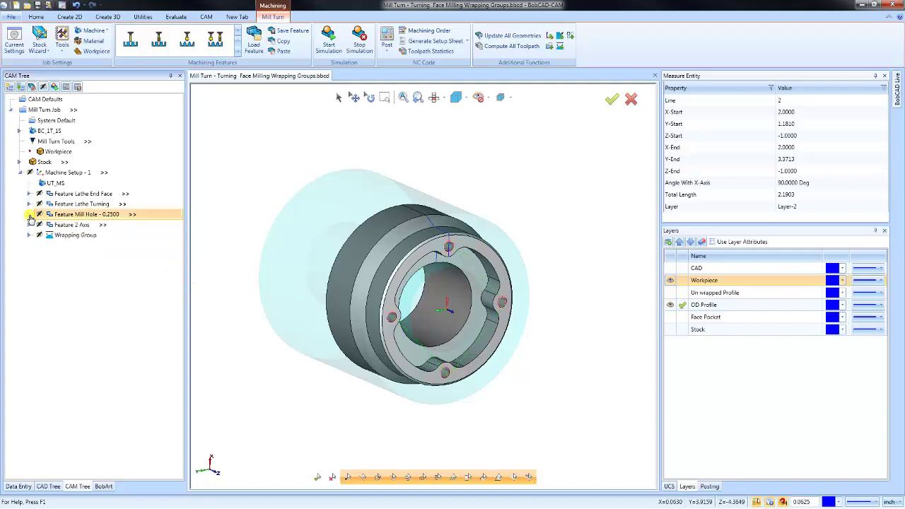
# Display the Feature 2 Axis Pocket toolpath and zoom onto the lobed pocket on the front face
pyautogui.click(29, 225)
pyautogui.click(71, 256)
pyautogui.moveTo(396, 298); pyautogui.dragTo(457, 312, button='middle')
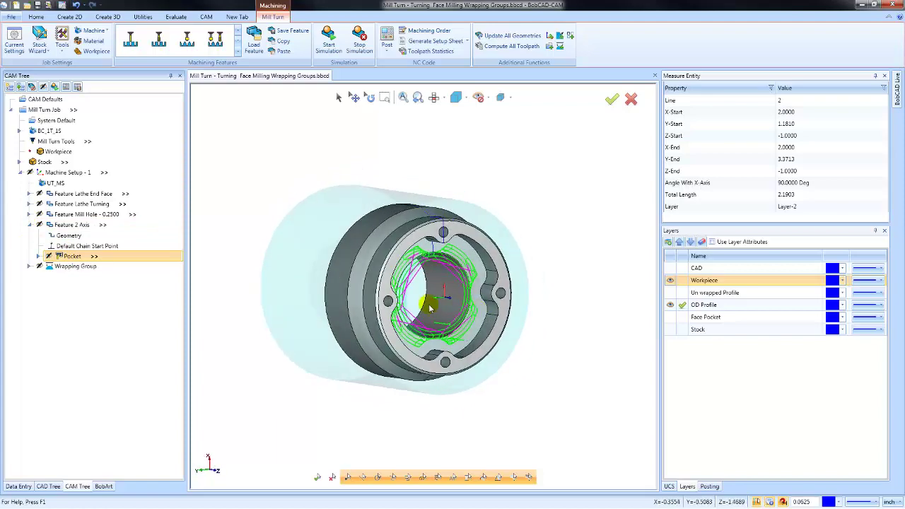
pyautogui.scroll(1, 435, 307)
pyautogui.scroll(2, 438, 305)
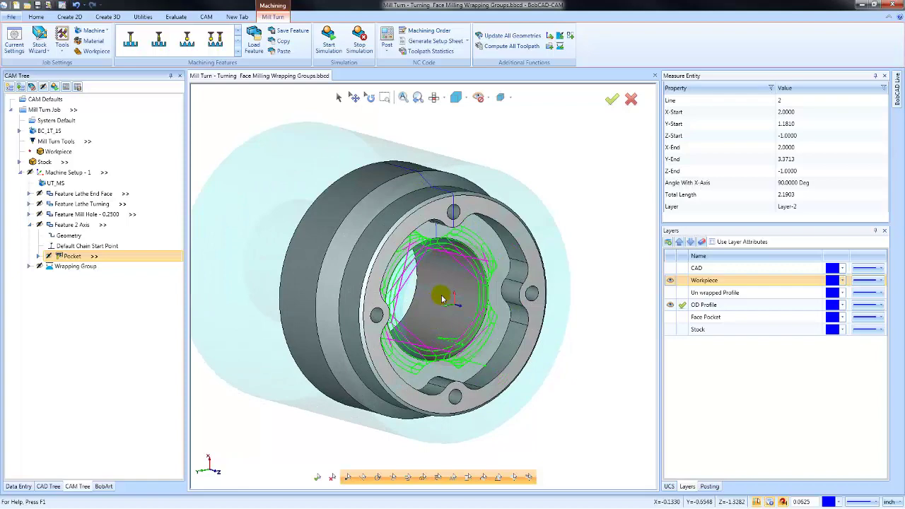
pyautogui.moveTo(452, 315); pyautogui.dragTo(434, 303, button='middle')
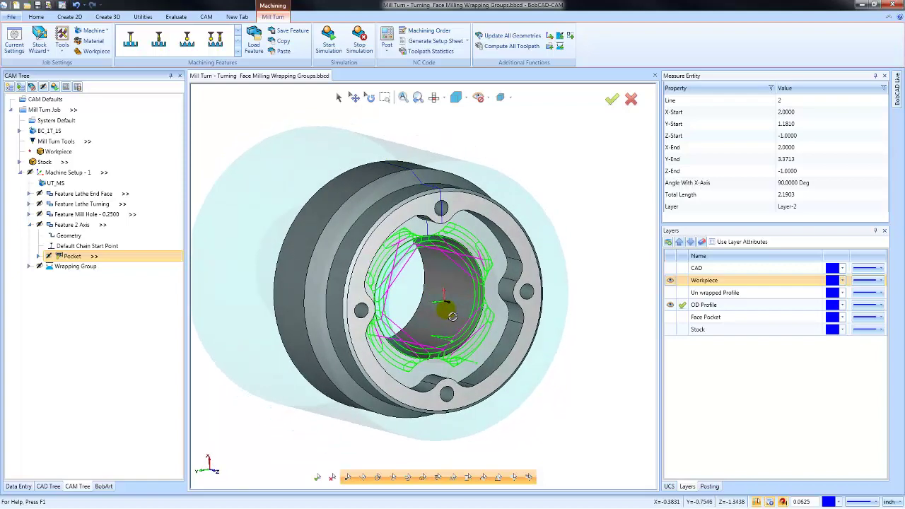
pyautogui.click(29, 224)
# Expand Wrapping Group, hide the Workpiece layer and show the Un wrapped Profile line
pyautogui.click(29, 234)
pyautogui.click(30, 239)
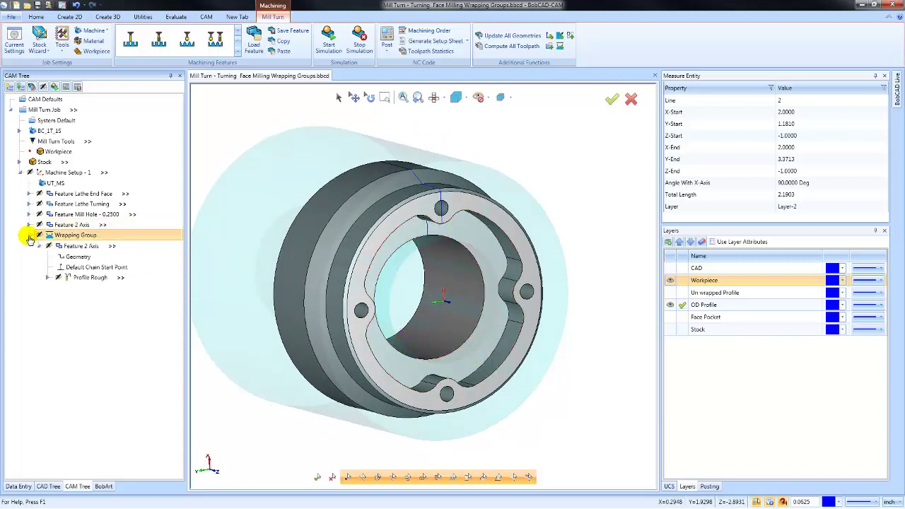
pyautogui.moveTo(427, 274); pyautogui.dragTo(445, 304, button='middle')
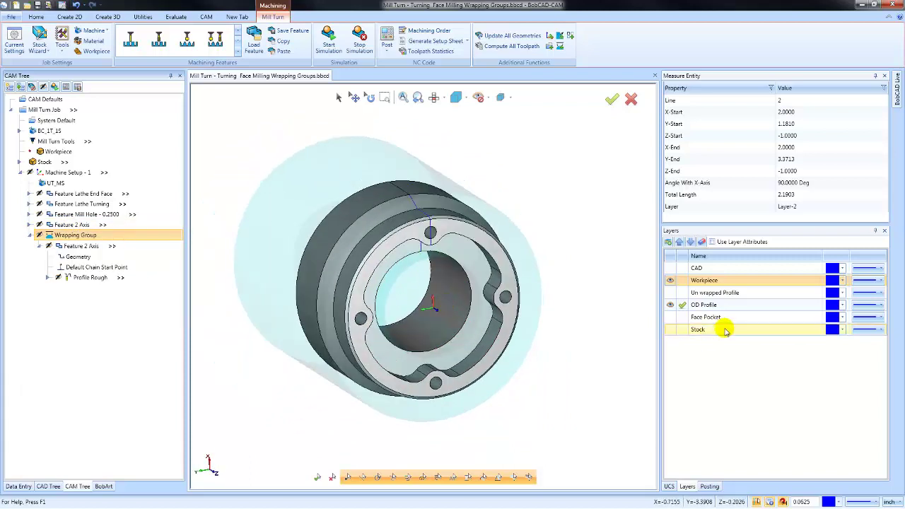
pyautogui.click(670, 293)
pyautogui.click(670, 305)
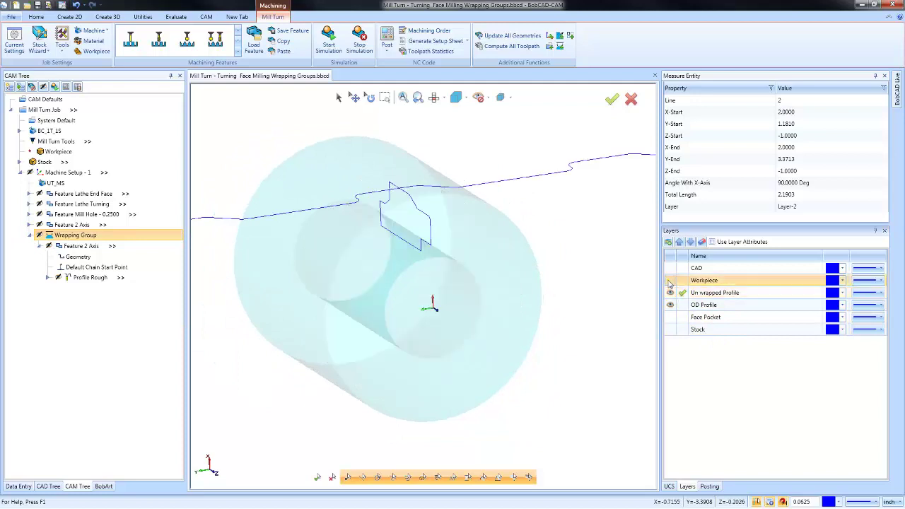
pyautogui.scroll(-3, 398, 303)
pyautogui.moveTo(398, 304)
pyautogui.mouseDown(button='middle')
pyautogui.moveTo(414, 319)
pyautogui.moveTo(407, 316)
pyautogui.mouseUp(button='middle')
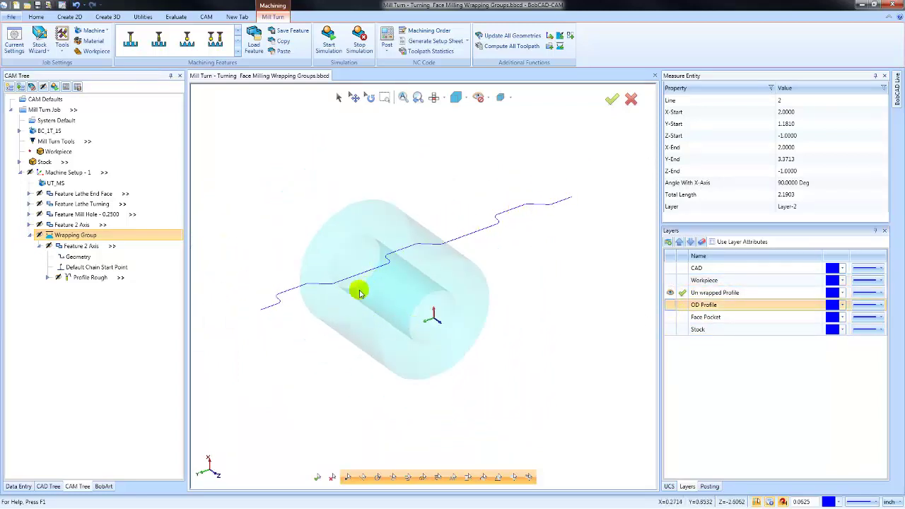
# Display the Profile Rough wrapping toolpath around the part's outer diameter
pyautogui.click(69, 277)
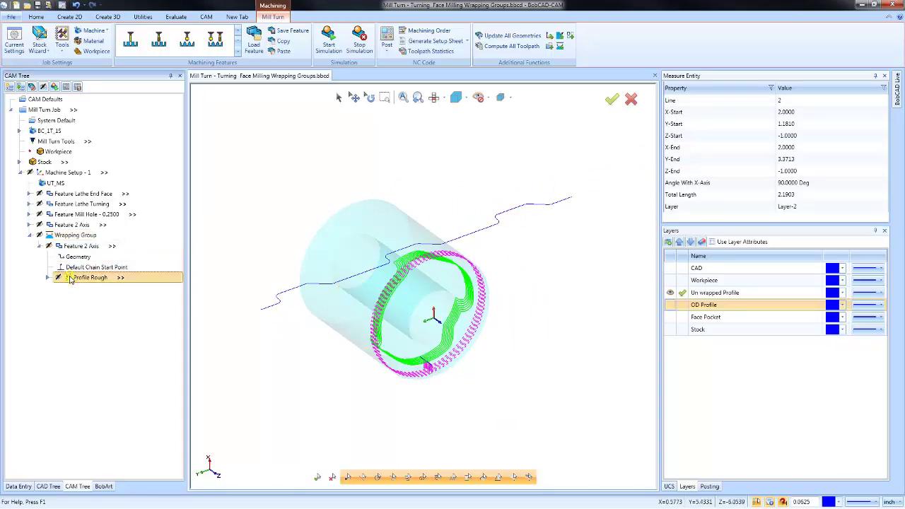
pyautogui.click(76, 236)
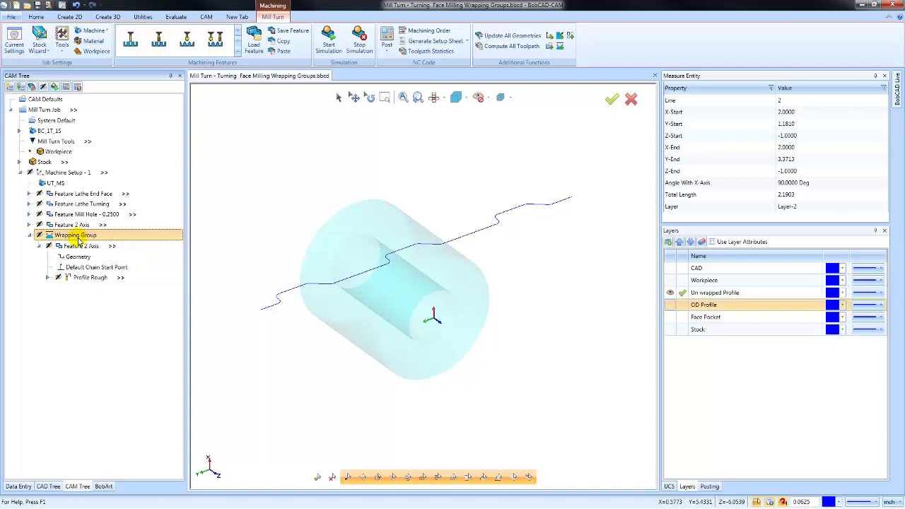
pyautogui.click(84, 278)
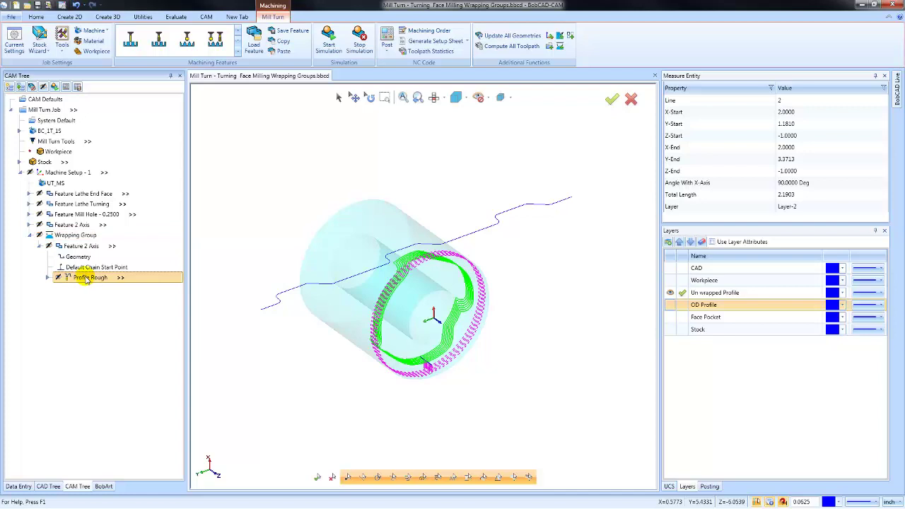
# Start the Mill Turn machine simulation and orbit to view the lathe, chuck and tool head
pyautogui.click(328, 43)
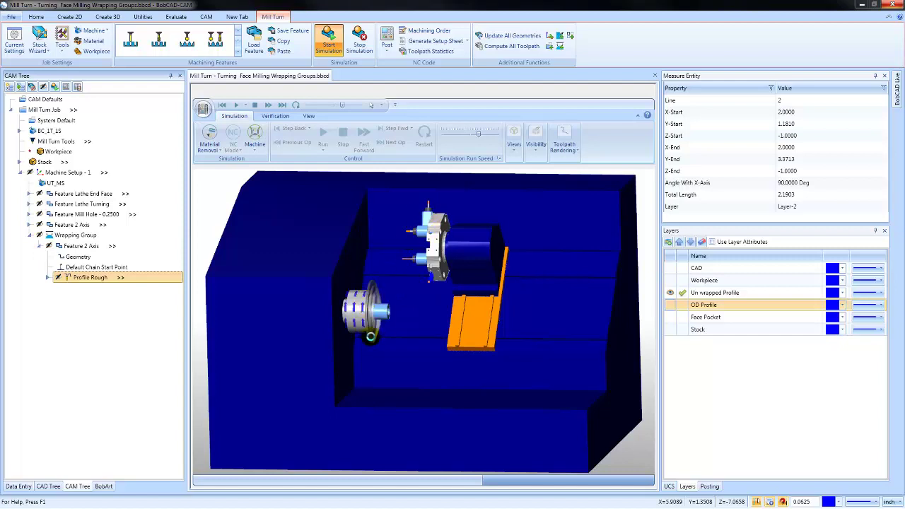
pyautogui.moveTo(439, 366); pyautogui.dragTo(400, 185, button='middle')
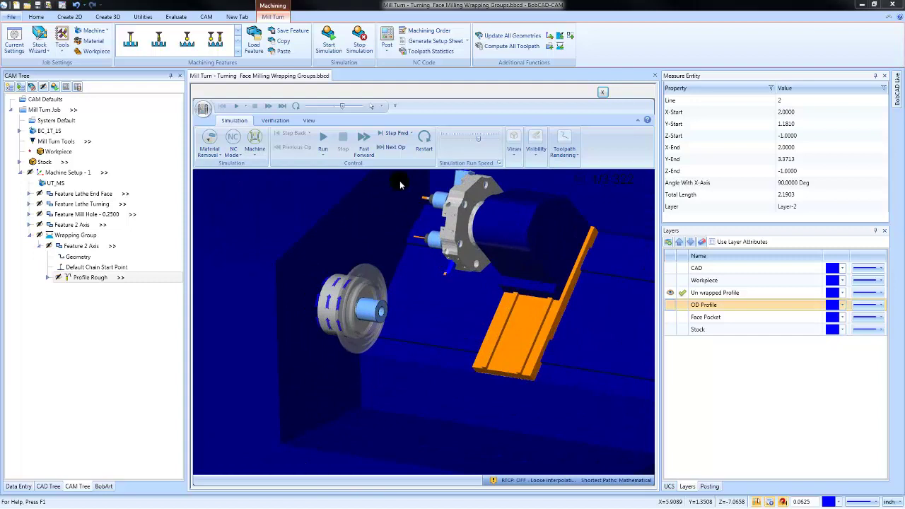
# Lower the Simulation Run Speed, run the simulation, zoom in on the part, then raise the speed
pyautogui.click(388, 136)
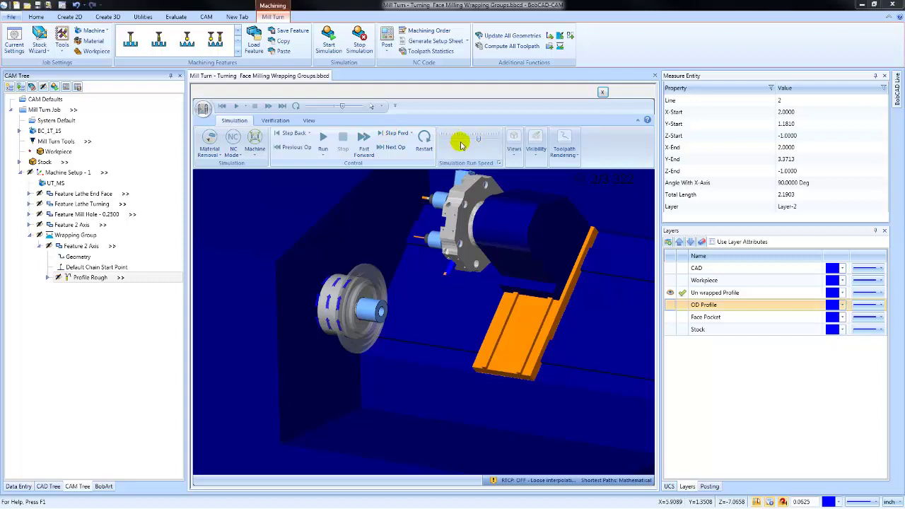
pyautogui.click(461, 143)
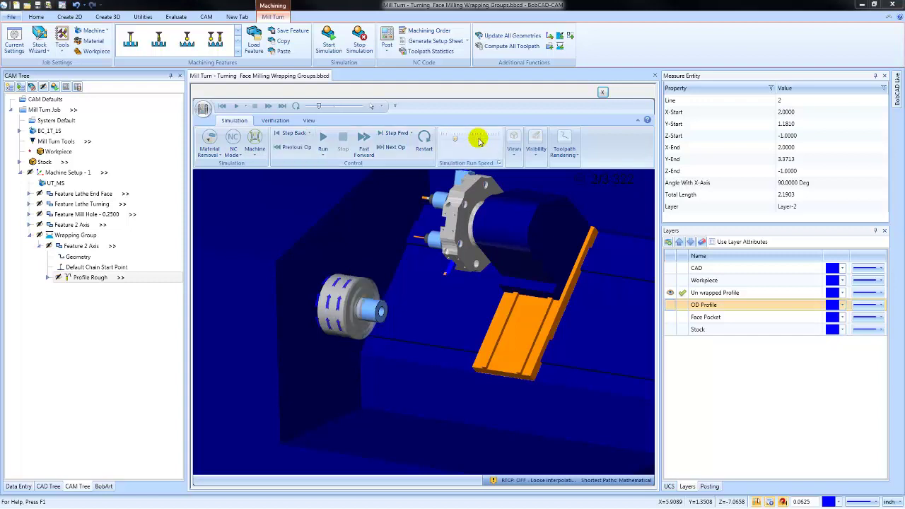
pyautogui.click(323, 138)
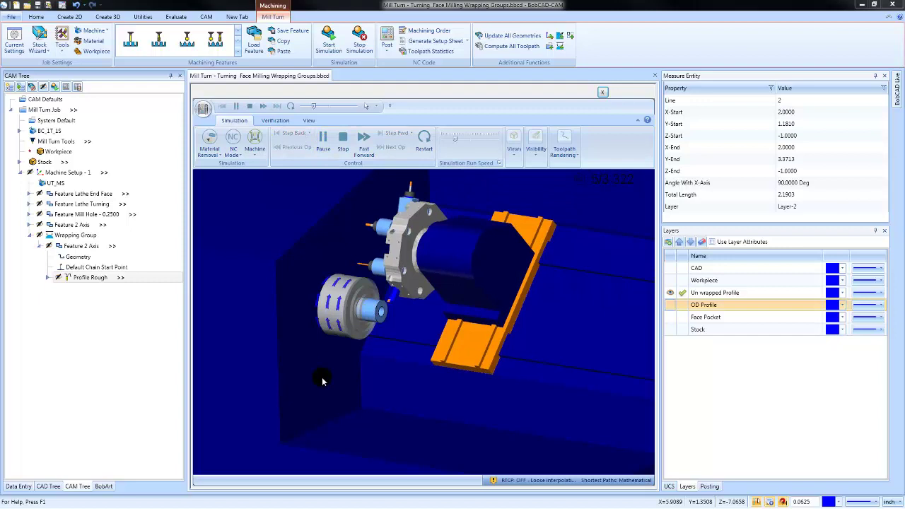
pyautogui.scroll(3, 371, 324)
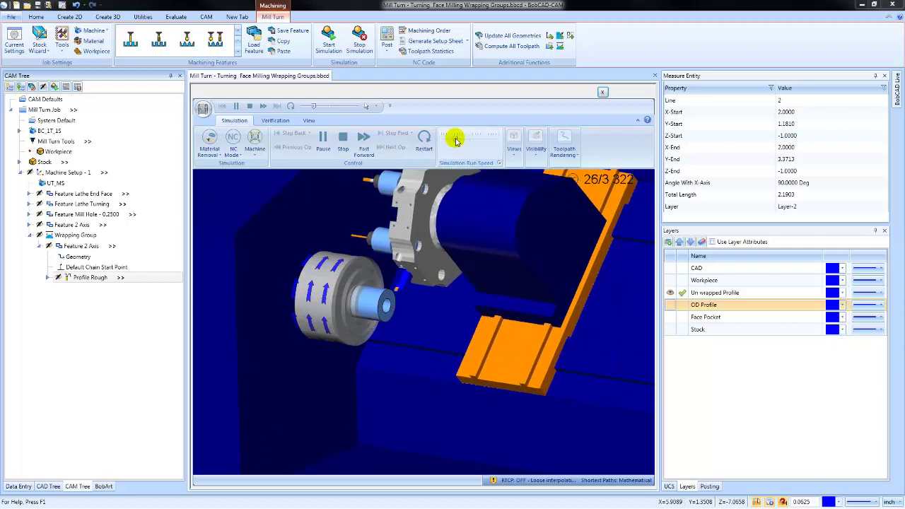
pyautogui.moveTo(456, 139); pyautogui.dragTo(491, 139)
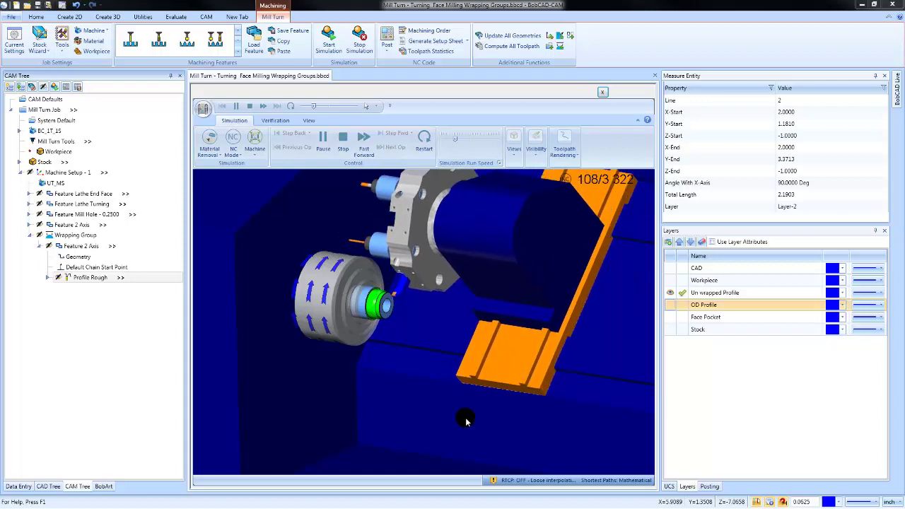
# View the machine from several angles around the chuck, then nudge the Simulation Run Speed higher
pyautogui.scroll(3, 388, 332)
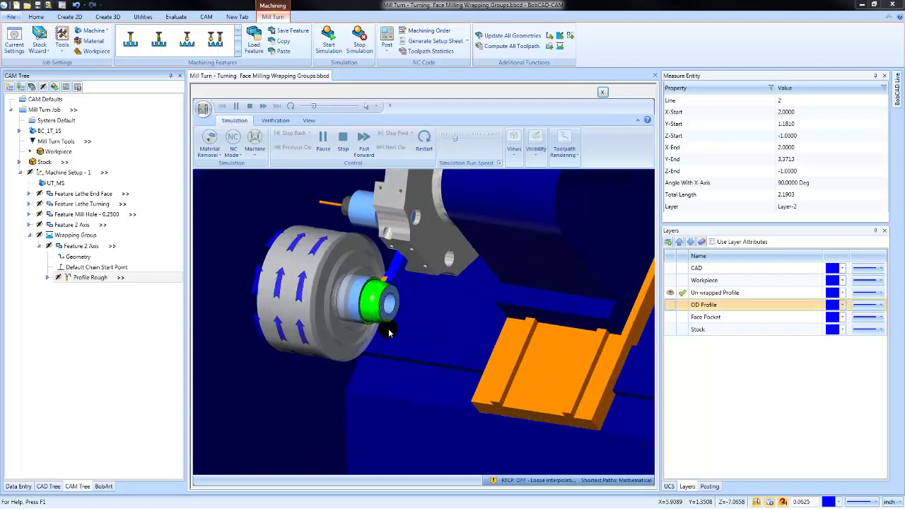
pyautogui.moveTo(388, 332); pyautogui.dragTo(396, 338, button='middle')
pyautogui.scroll(-3, 408, 391)
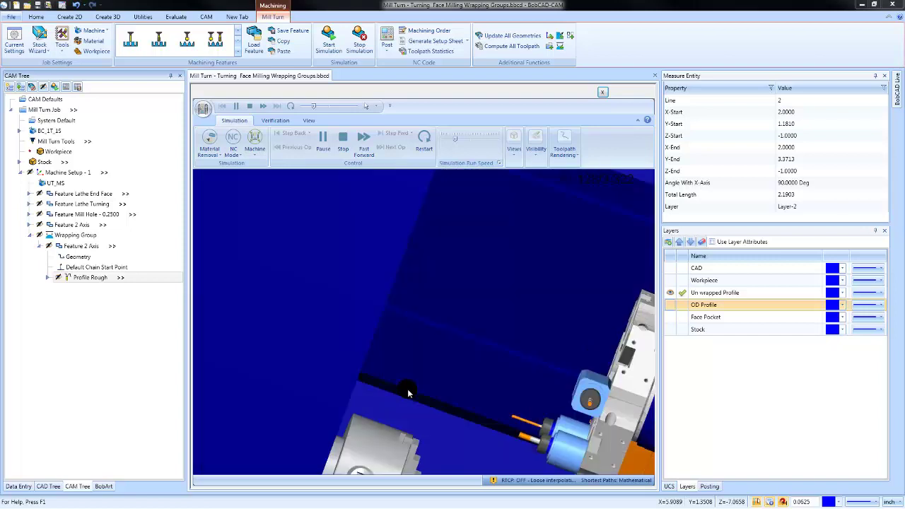
pyautogui.moveTo(404, 384); pyautogui.dragTo(404, 302, button='middle')
pyautogui.moveTo(403, 418); pyautogui.dragTo(379, 387, button='middle')
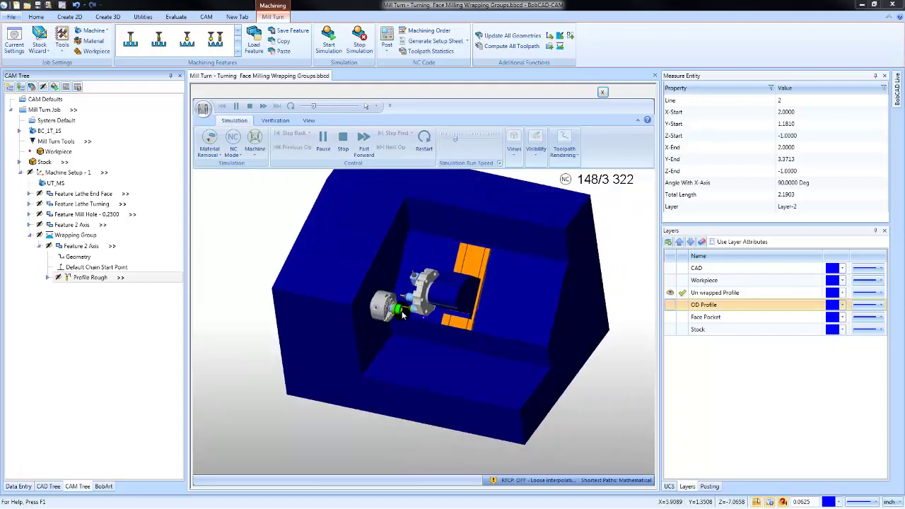
pyautogui.scroll(4, 401, 316)
pyautogui.moveTo(404, 313); pyautogui.dragTo(409, 338, button='middle')
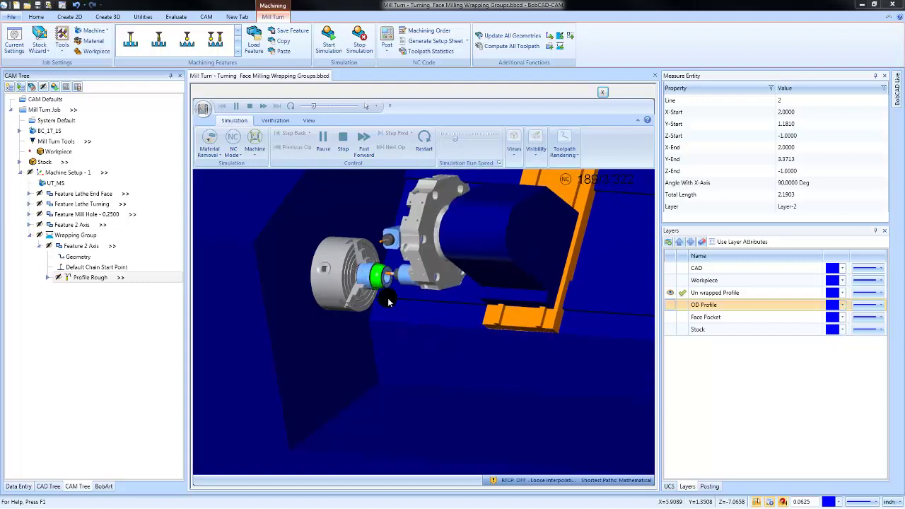
pyautogui.scroll(2, 385, 282)
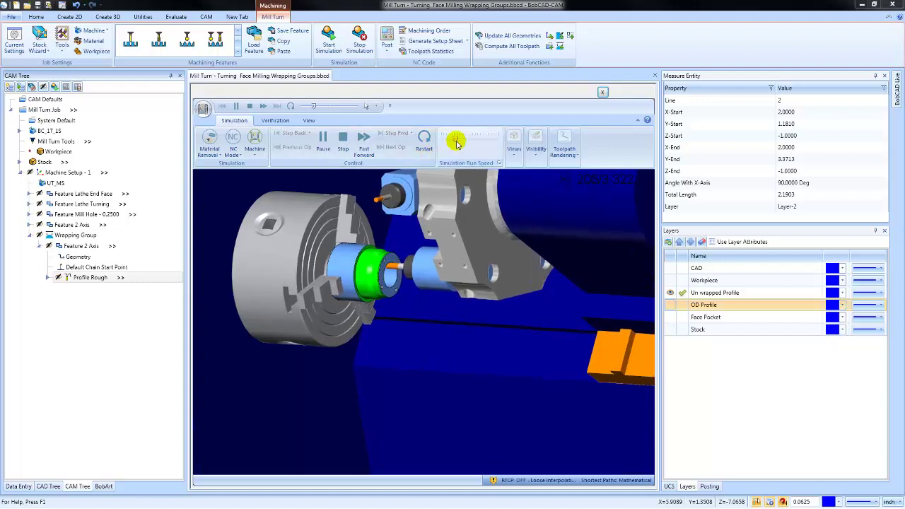
pyautogui.moveTo(457, 138); pyautogui.dragTo(477, 140)
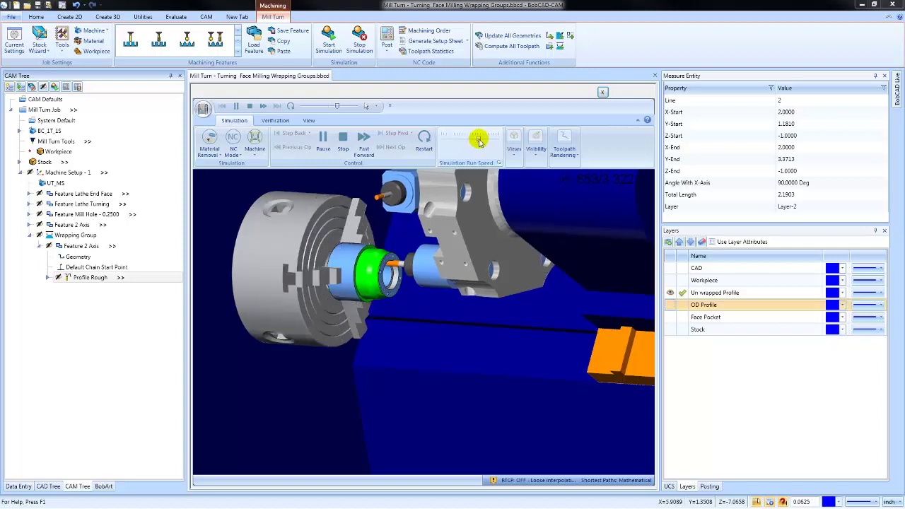
# Skip the simulation ahead past turning to the milling operations and raise the run speed
pyautogui.click(364, 141)
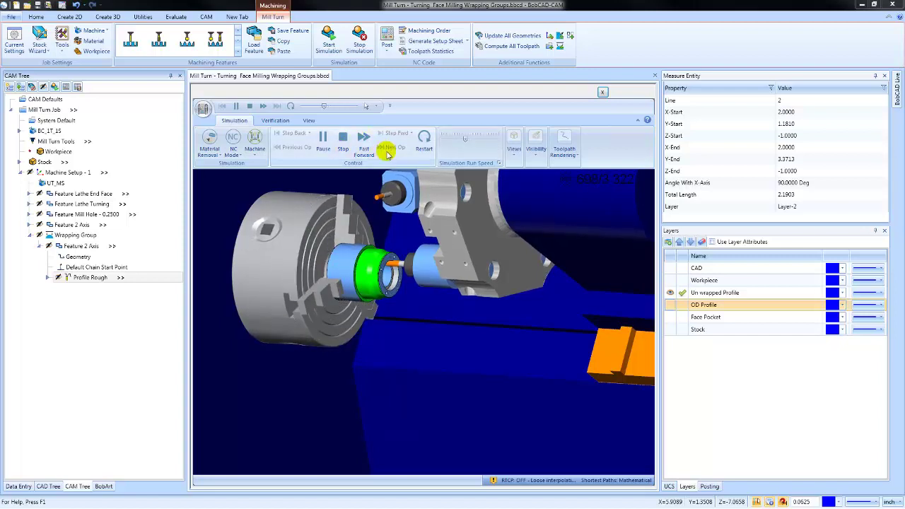
pyautogui.click(323, 140)
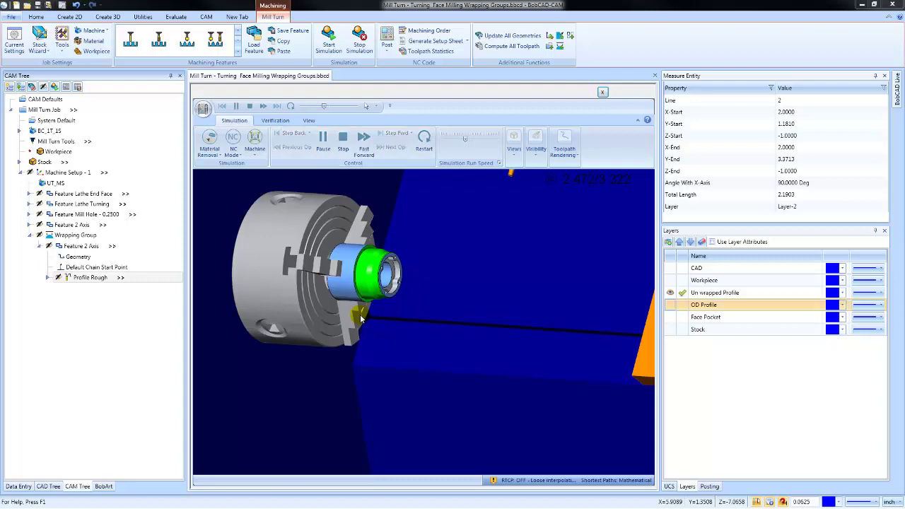
pyautogui.click(473, 140)
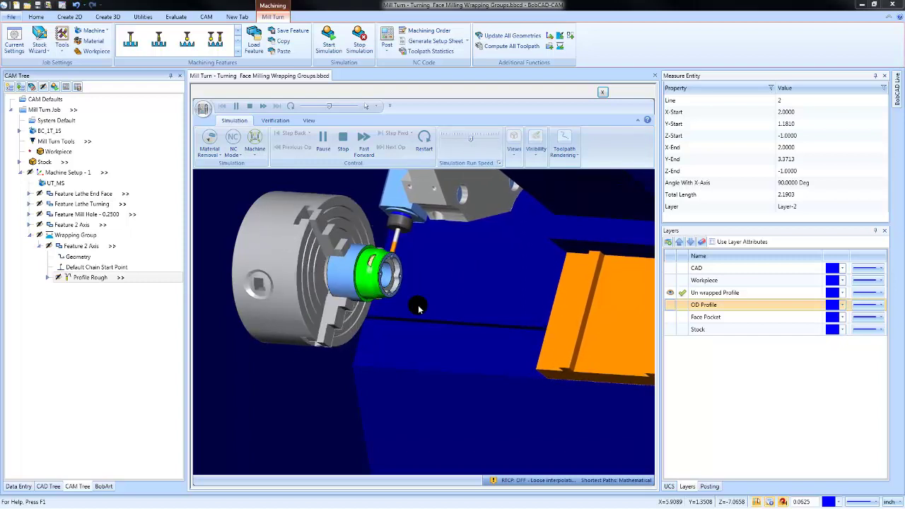
# Zoom in on the part and raise the run speed further while the wrapped slots mill
pyautogui.scroll(2, 386, 262)
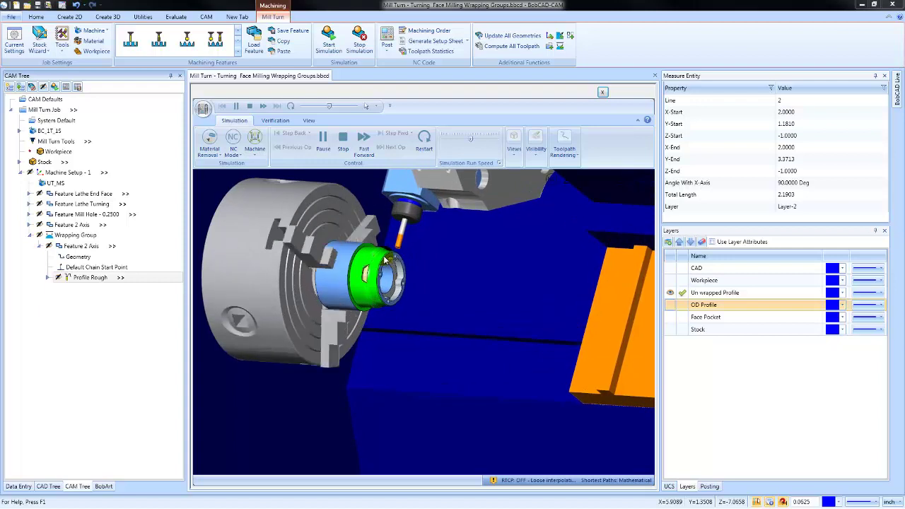
pyautogui.scroll(1, 386, 261)
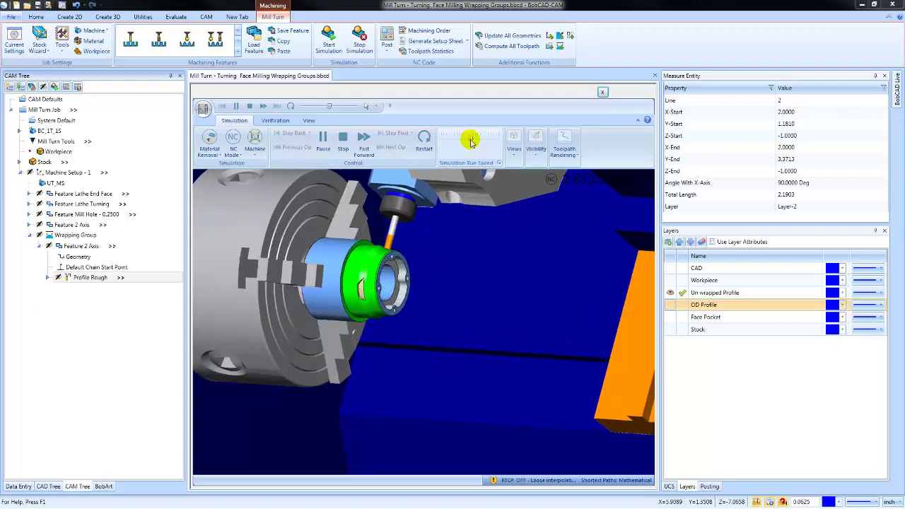
pyautogui.moveTo(476, 141); pyautogui.dragTo(479, 139)
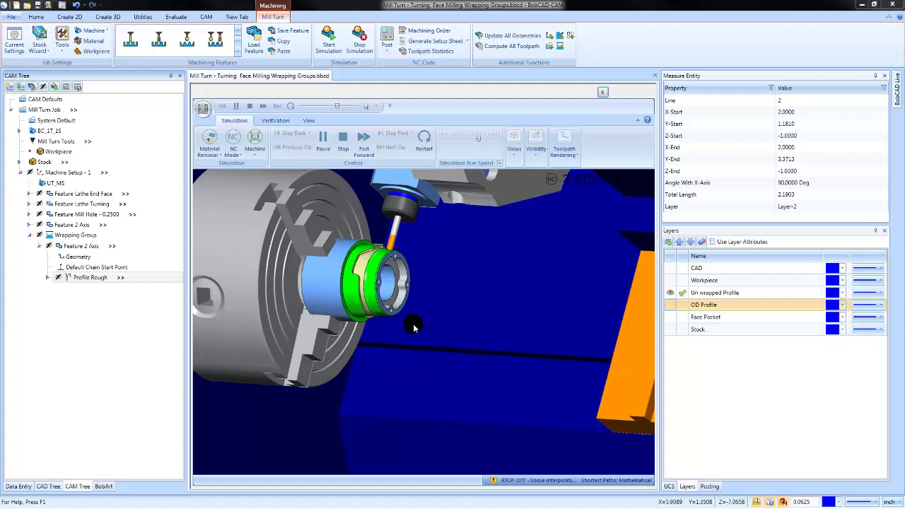
# Orbit around the chuck and part, then turn off Toolpath Rendering to blank the display
pyautogui.moveTo(406, 320)
pyautogui.mouseDown(button='middle')
pyautogui.moveTo(440, 319)
pyautogui.moveTo(403, 322)
pyautogui.mouseUp(button='middle')
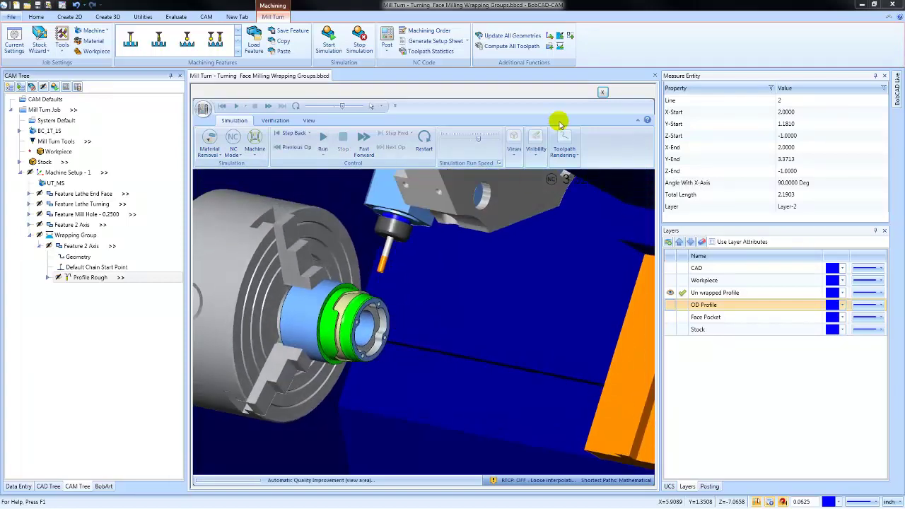
pyautogui.click(604, 92)
pyautogui.click(563, 141)
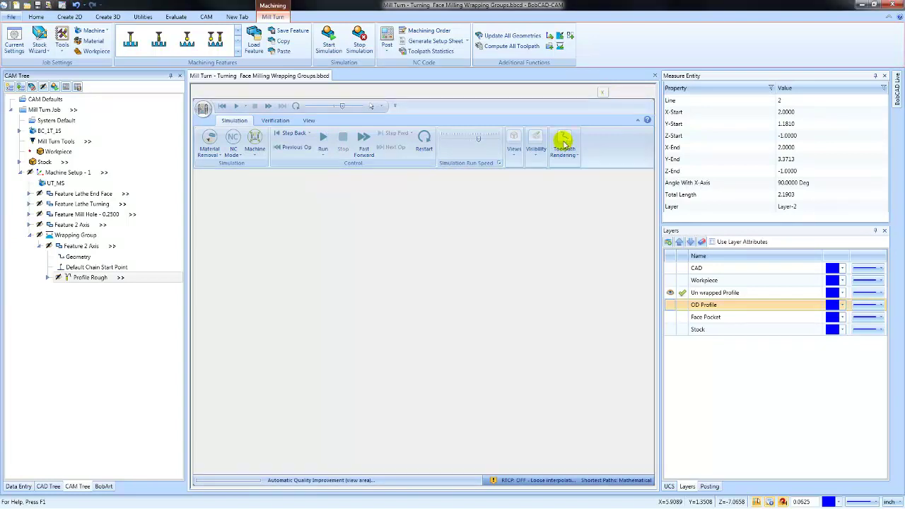